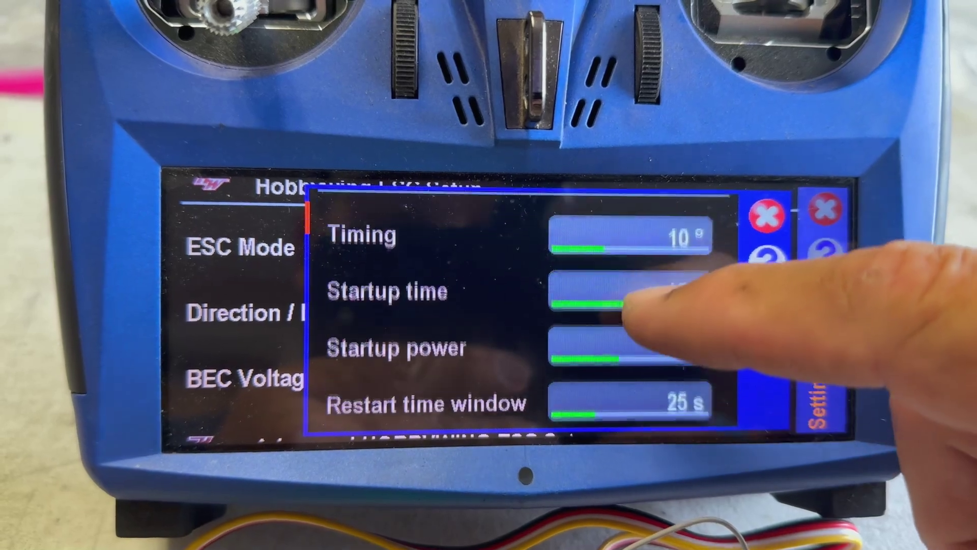
pyautogui.moveTo(634, 302); pyautogui.dragTo(654, 188)
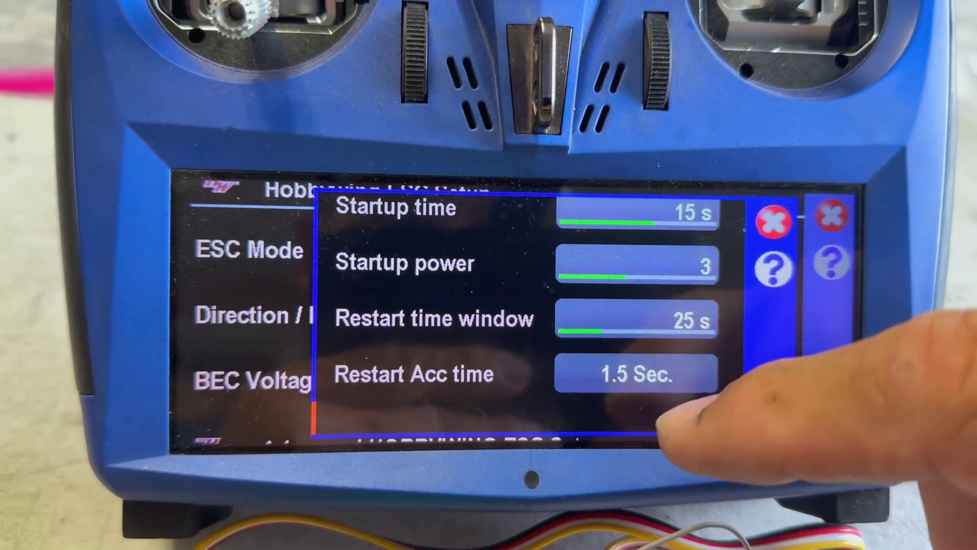